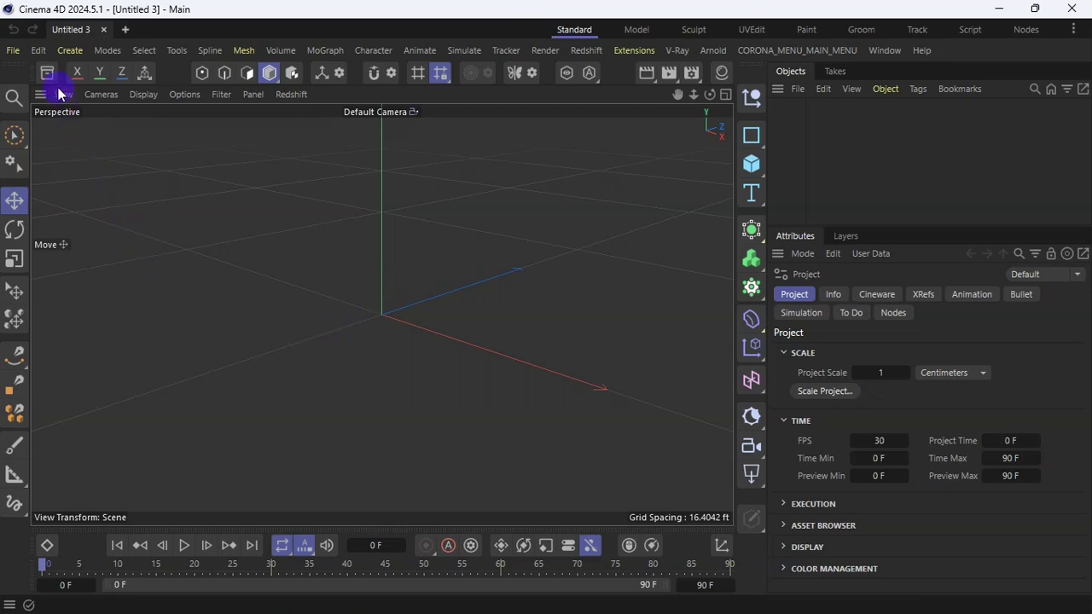
# Review the Highlight Features versions in Interface preferences and close without changes
pyautogui.click(39, 51)
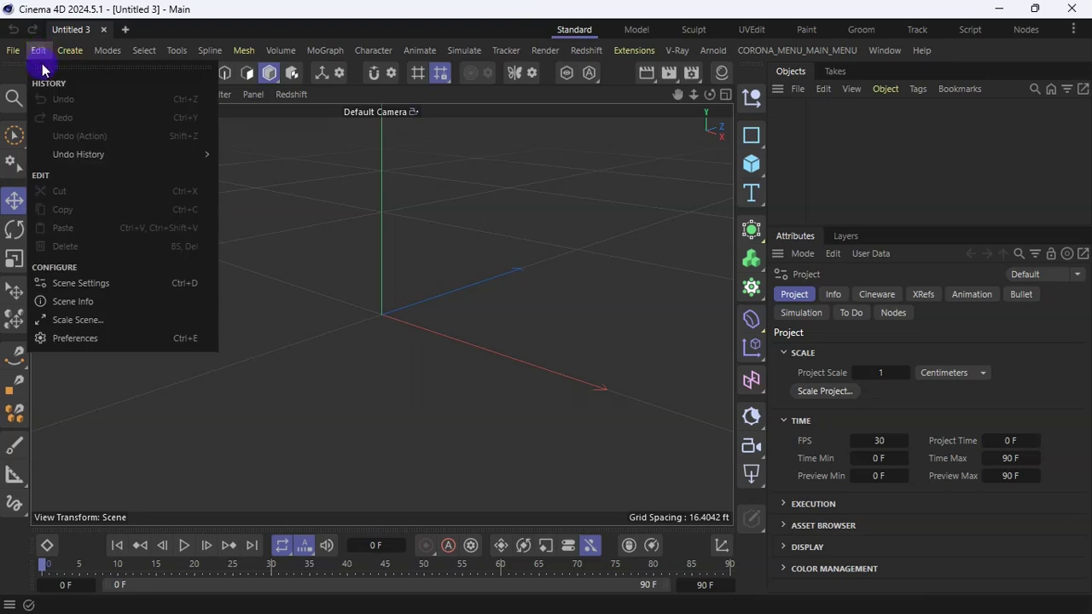
pyautogui.click(103, 340)
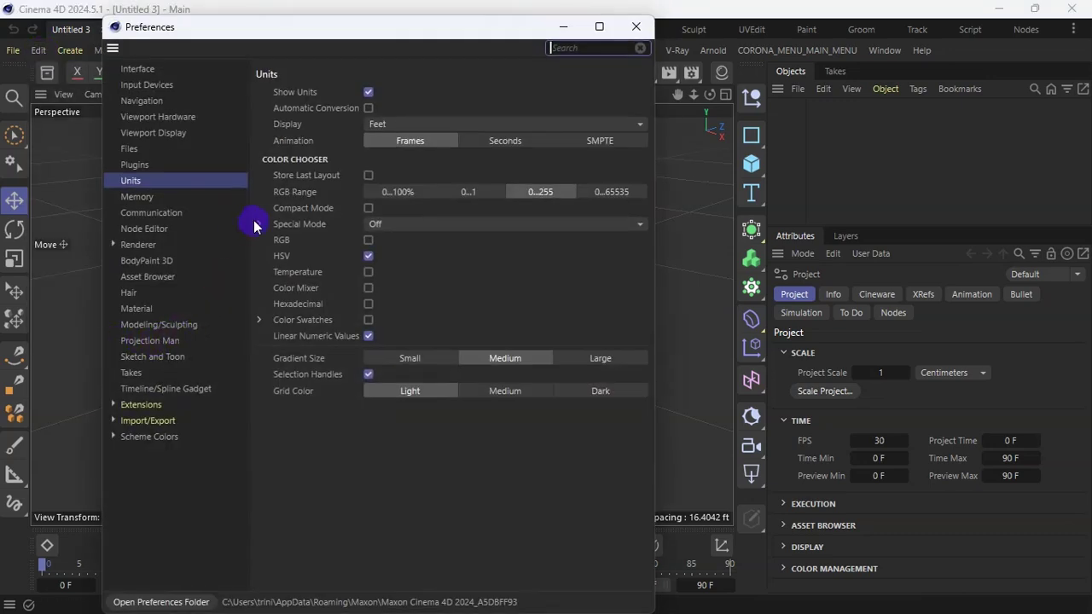
pyautogui.click(139, 70)
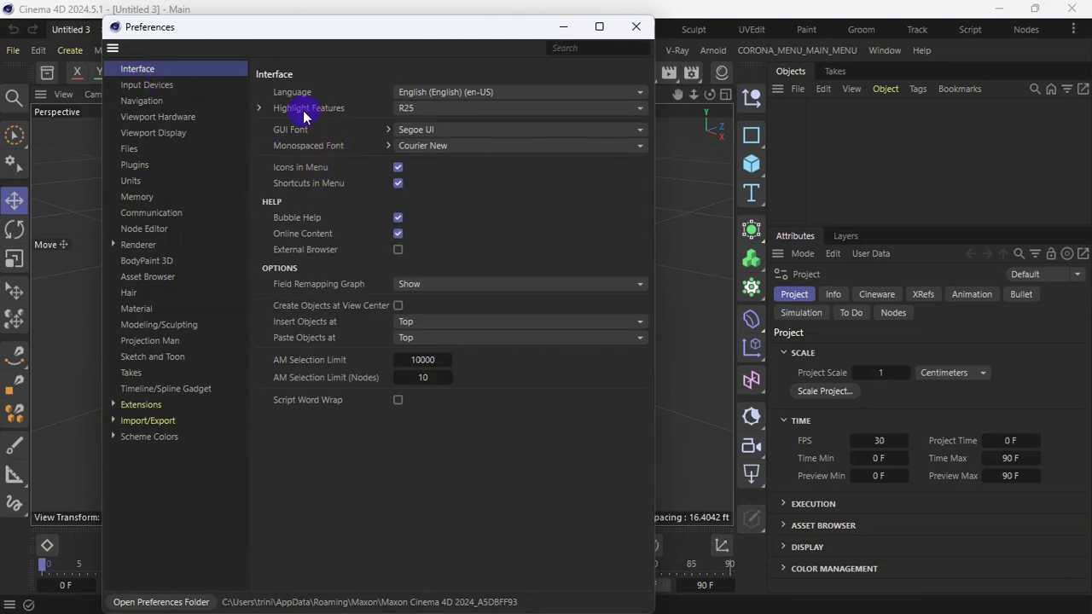
pyautogui.click(260, 108)
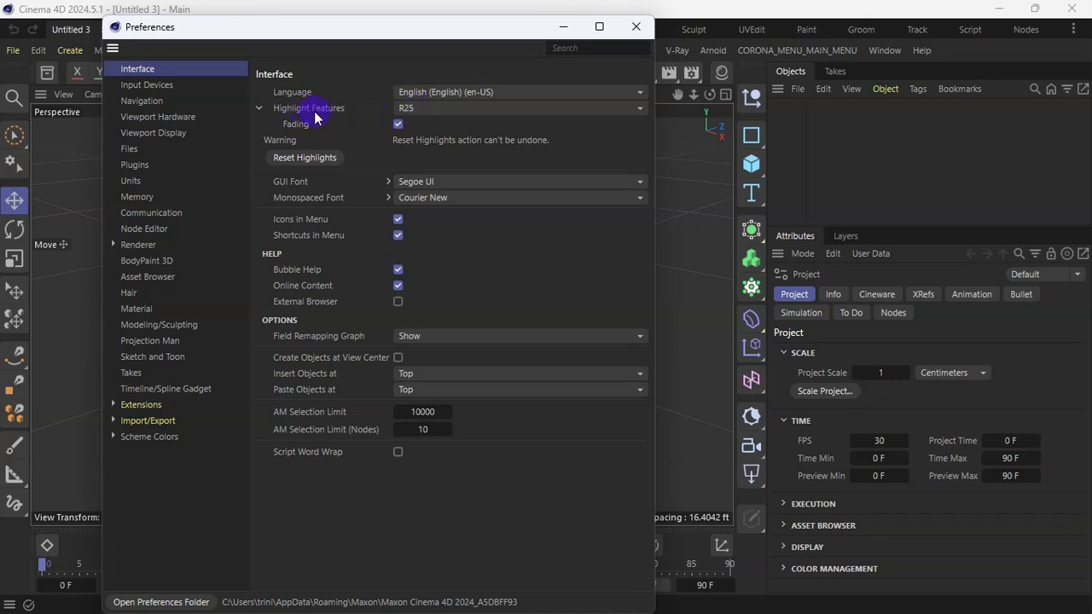
pyautogui.click(441, 110)
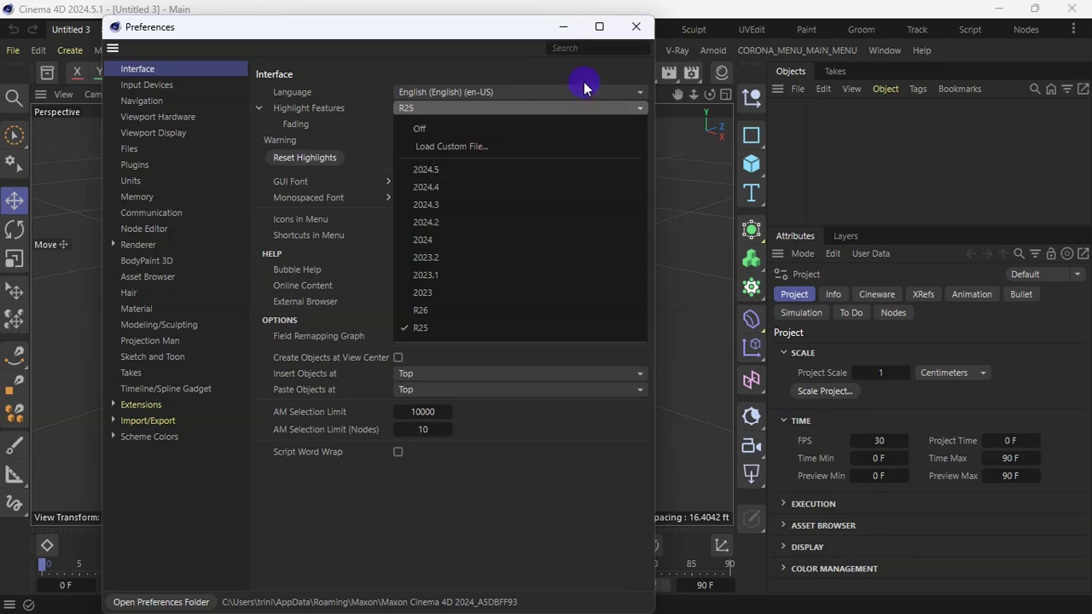
pyautogui.click(636, 27)
pyautogui.click(635, 26)
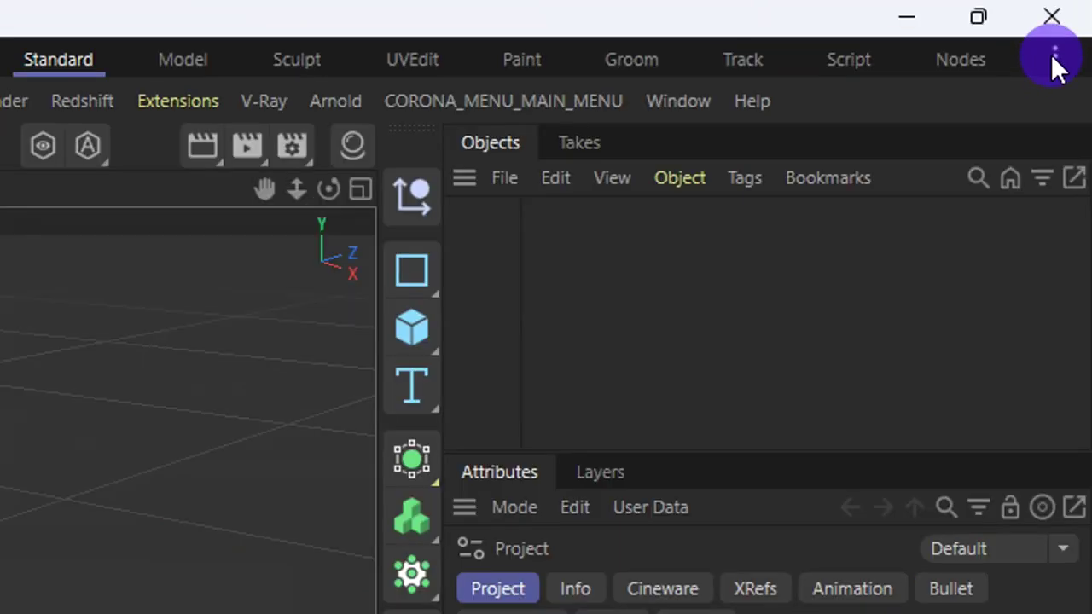
# Uncheck Legacy Layouts in the layout menu, toggling it back on and off again
pyautogui.click(1055, 61)
pyautogui.click(1055, 60)
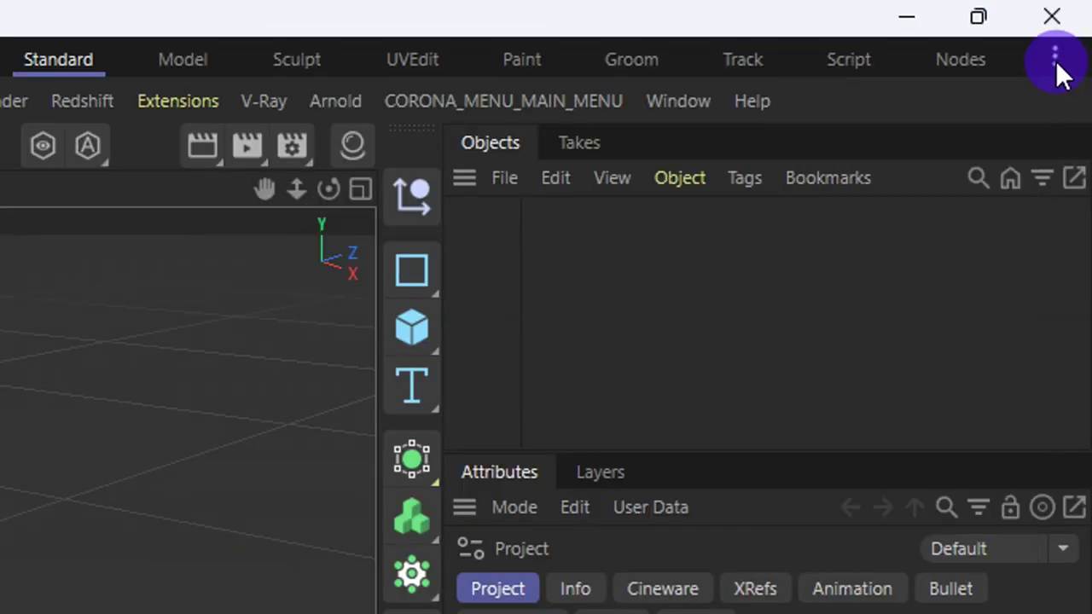
pyautogui.click(1056, 61)
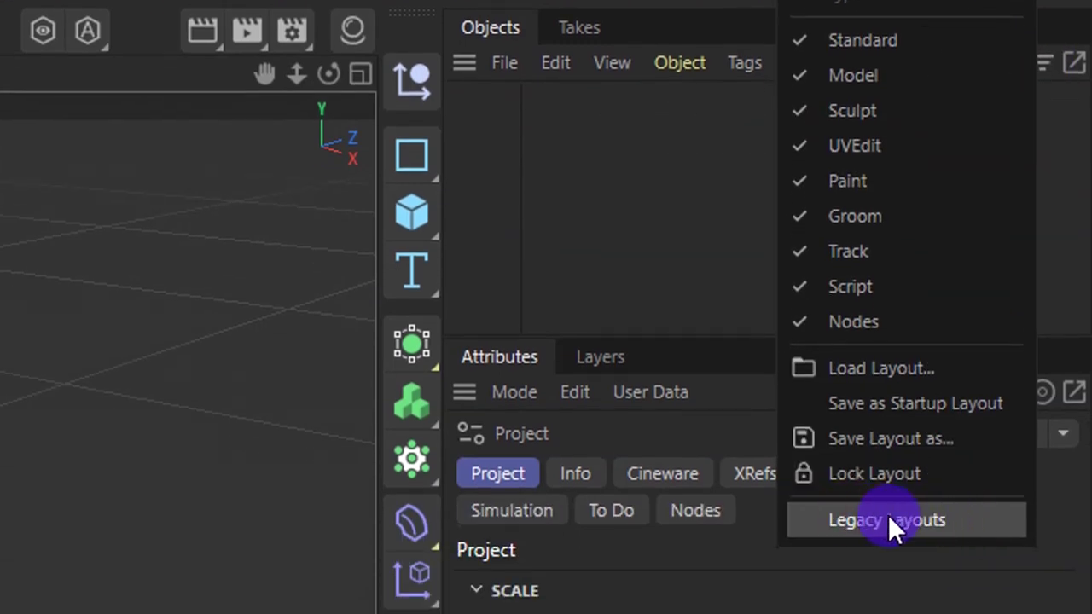
pyautogui.click(889, 516)
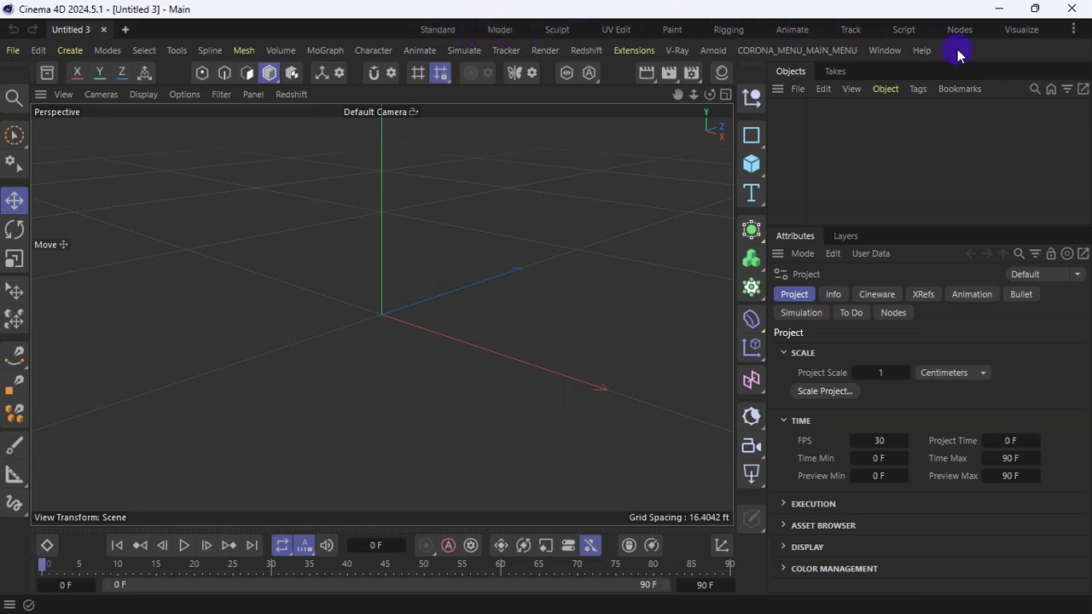
pyautogui.click(1073, 29)
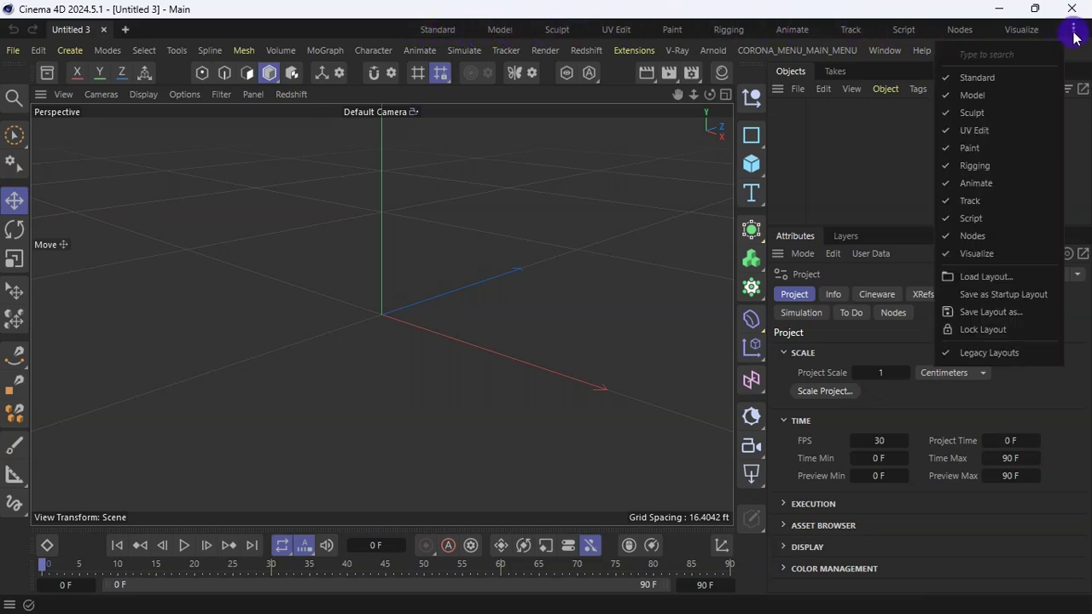
pyautogui.click(957, 355)
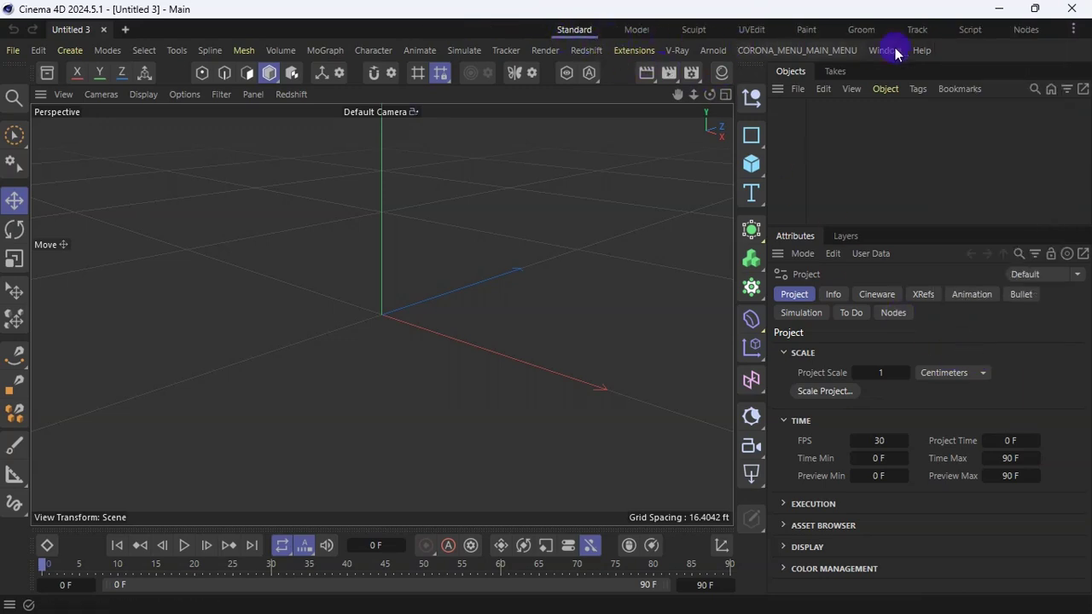
pyautogui.click(1073, 31)
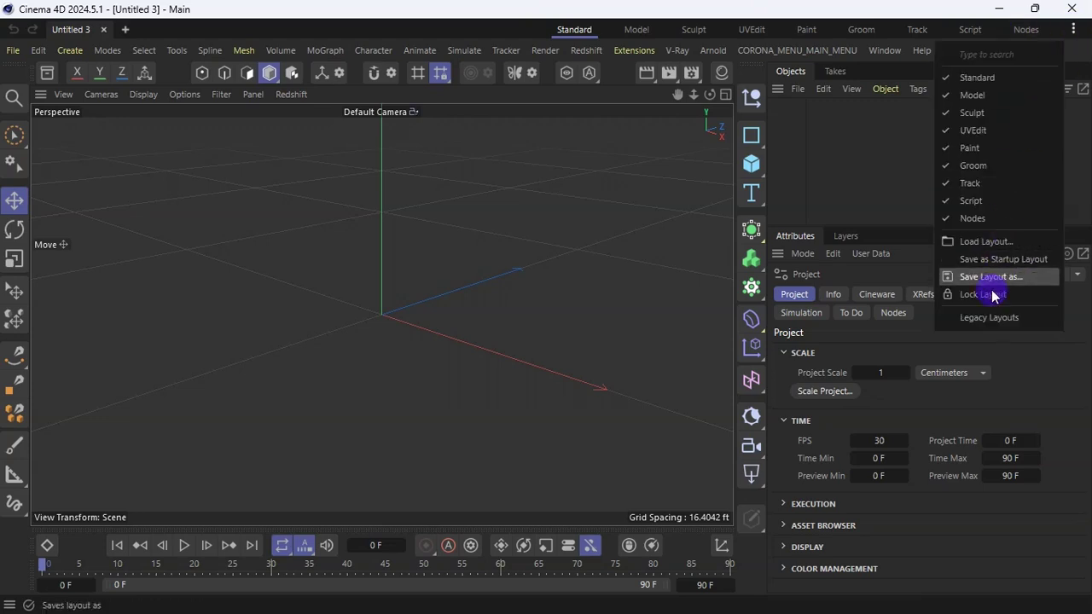
pyautogui.click(973, 318)
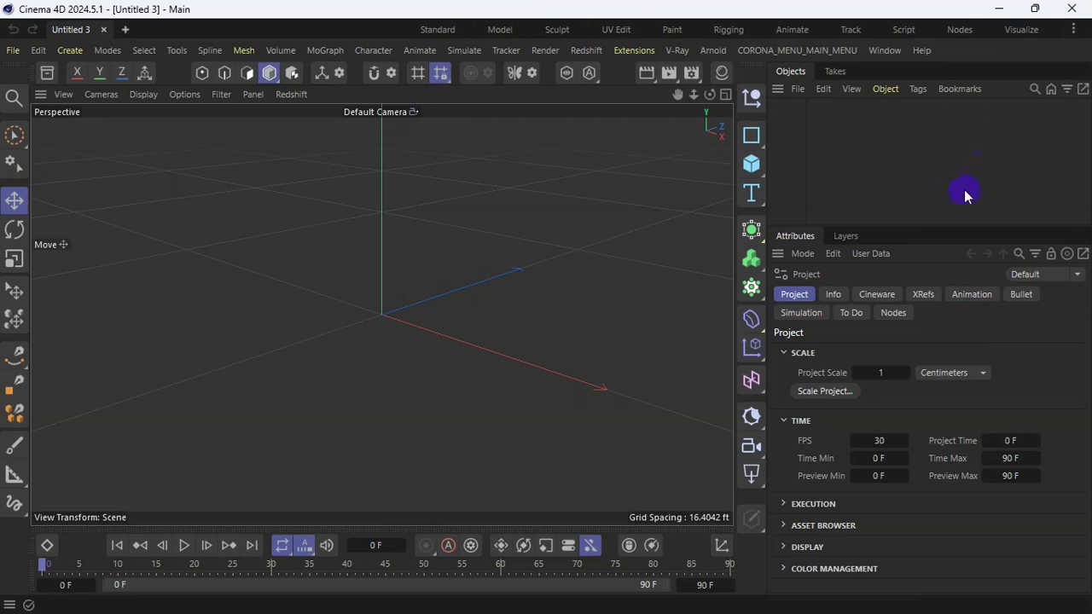
# Switch through the Standard, Model, Rigging and Animate layouts, finishing on UV Edit
pyautogui.click(437, 30)
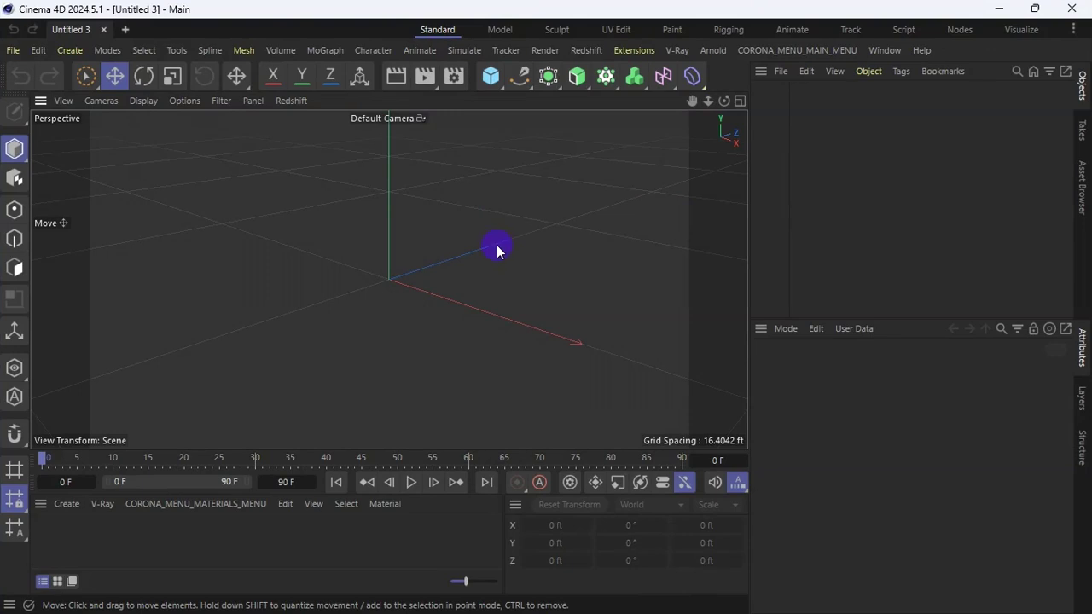
pyautogui.click(501, 31)
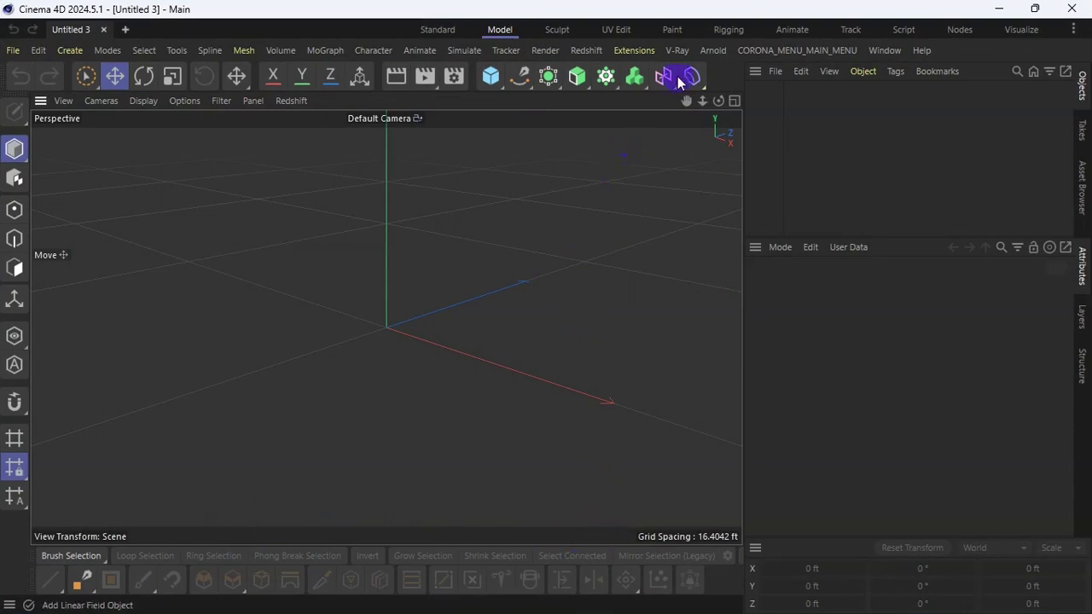
pyautogui.click(726, 30)
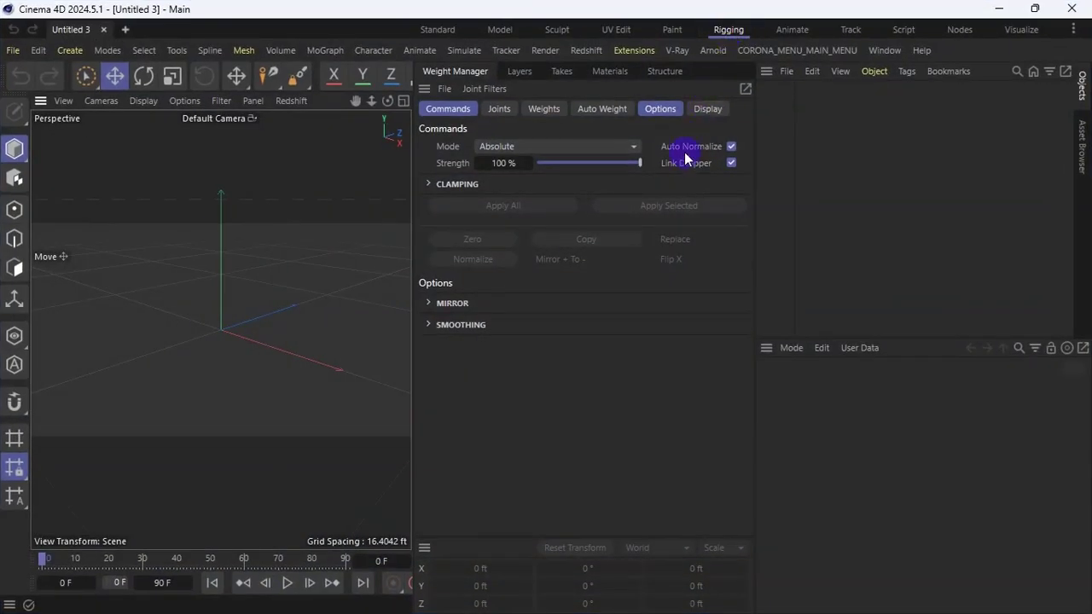
pyautogui.click(792, 30)
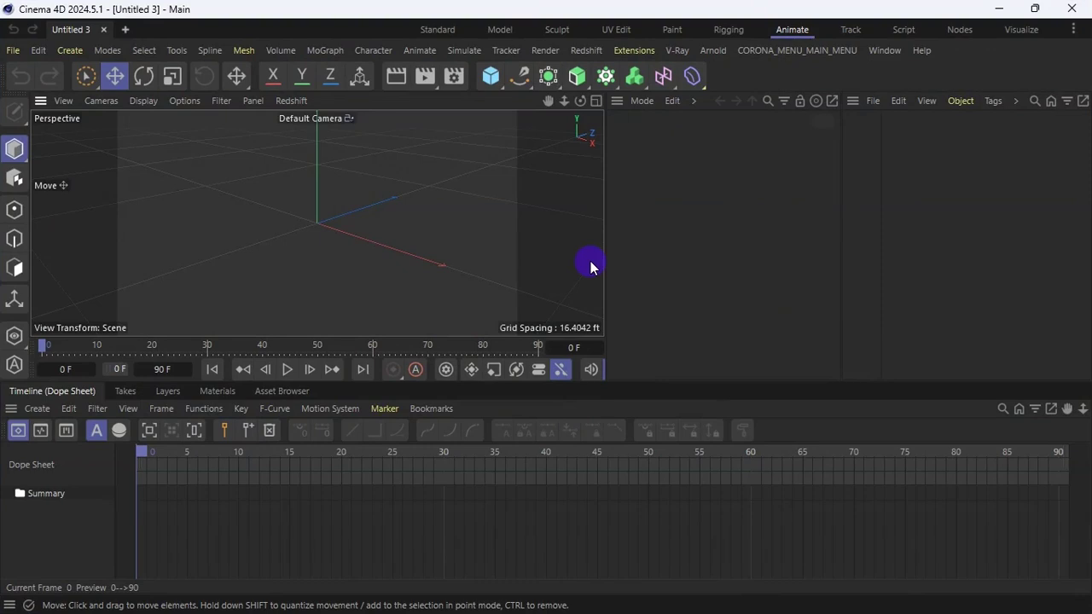
pyautogui.click(616, 30)
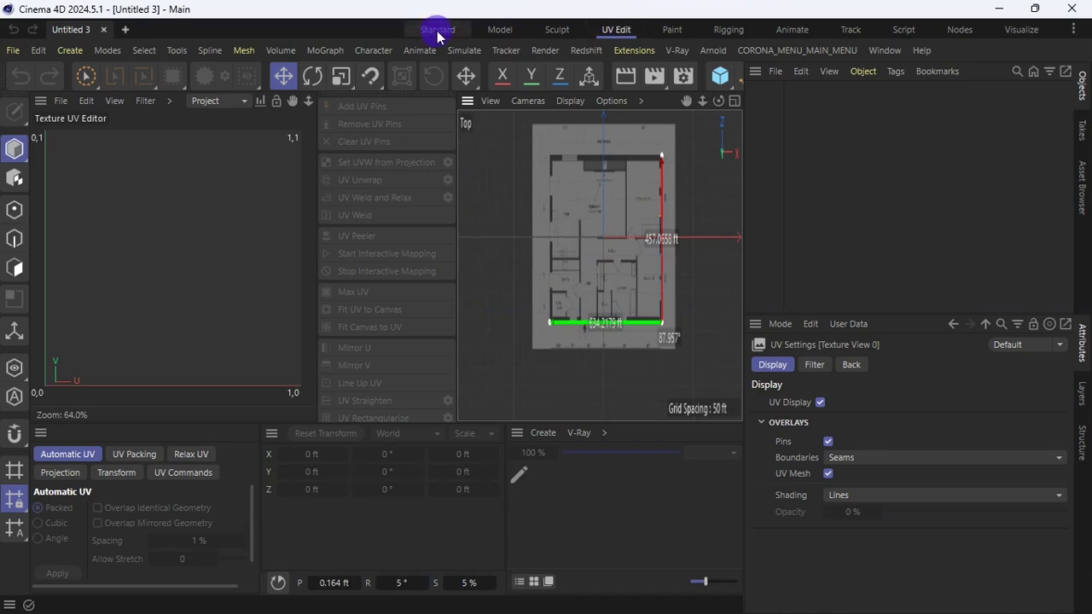
pyautogui.click(437, 31)
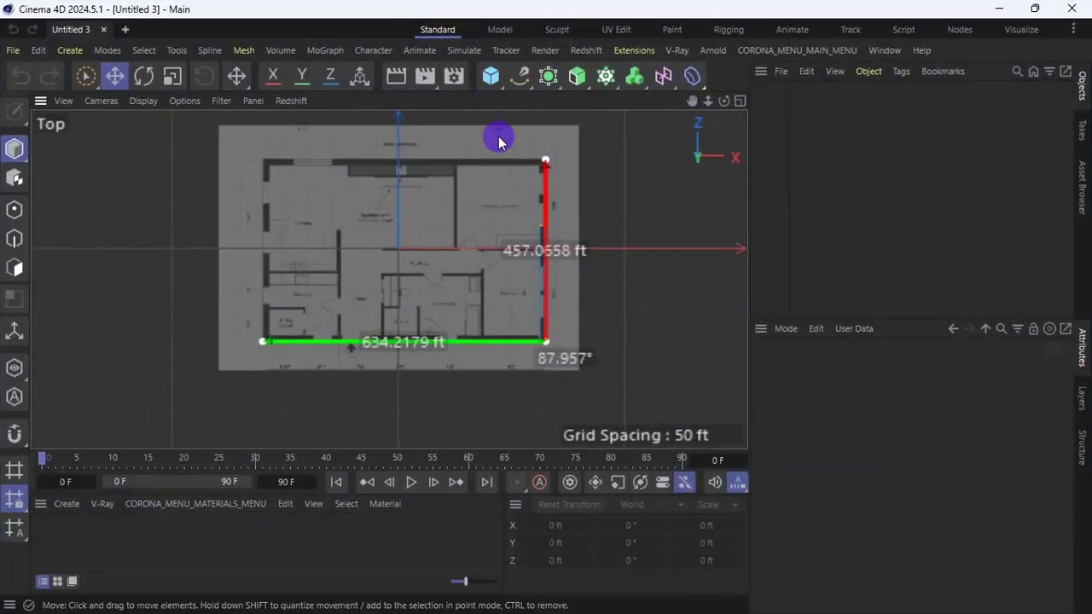
pyautogui.click(739, 101)
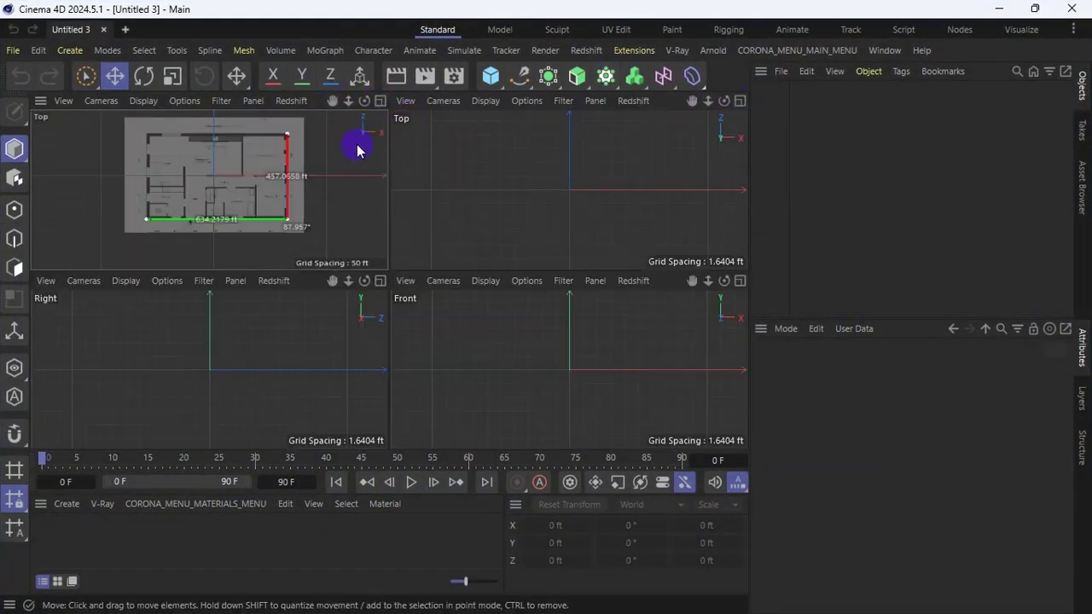
pyautogui.click(380, 101)
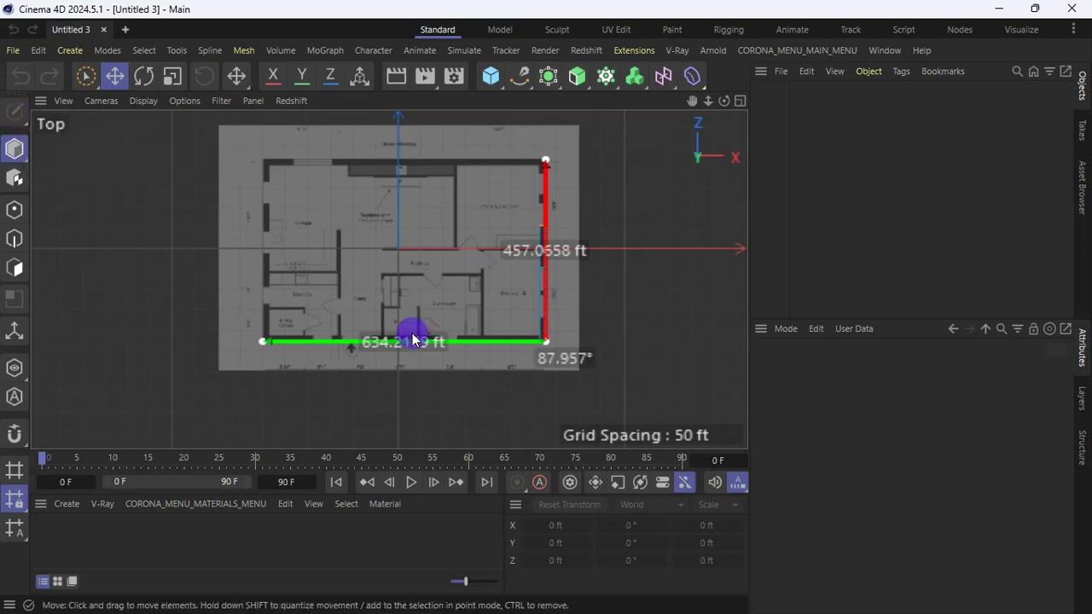
pyautogui.click(10, 122)
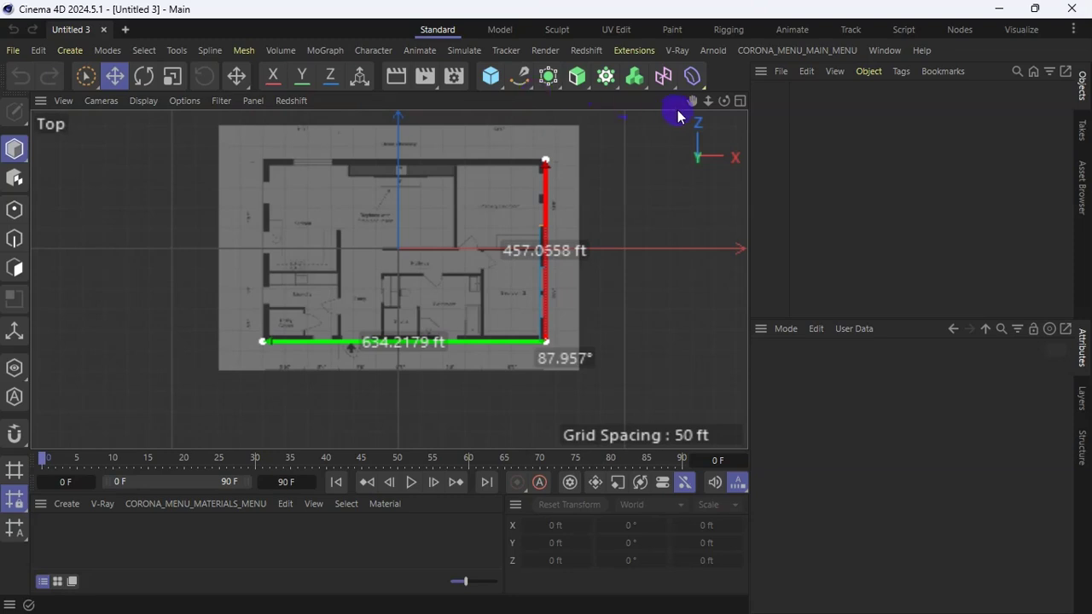
# In Preferences, set Highlight Features to 2023 and close the window
pyautogui.click(39, 49)
pyautogui.click(85, 339)
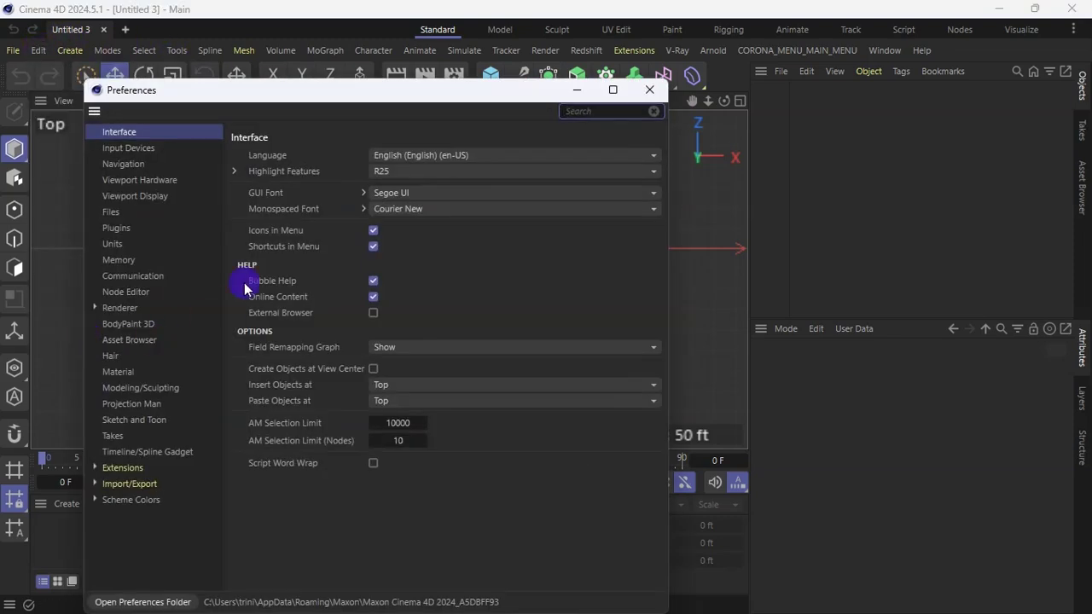
pyautogui.click(396, 174)
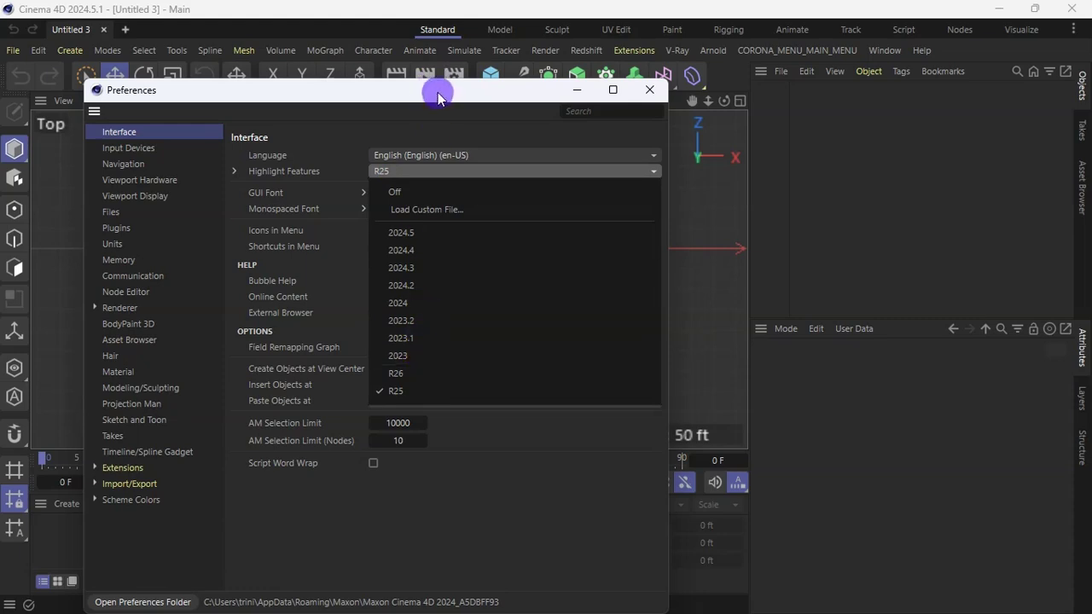
pyautogui.click(483, 161)
pyautogui.moveTo(435, 89); pyautogui.dragTo(499, 177)
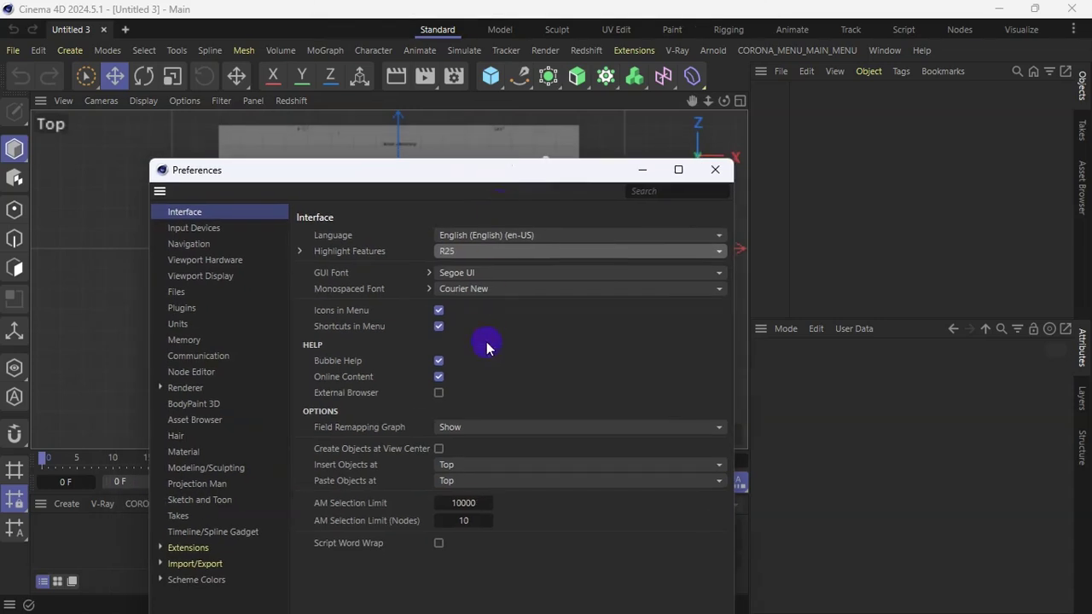
pyautogui.click(472, 250)
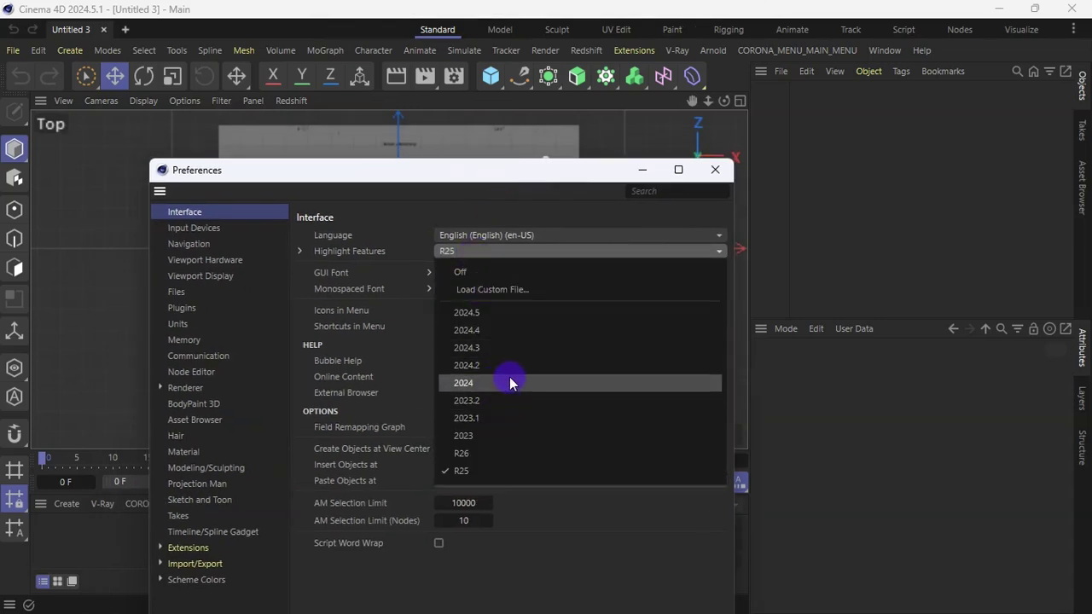
pyautogui.click(495, 436)
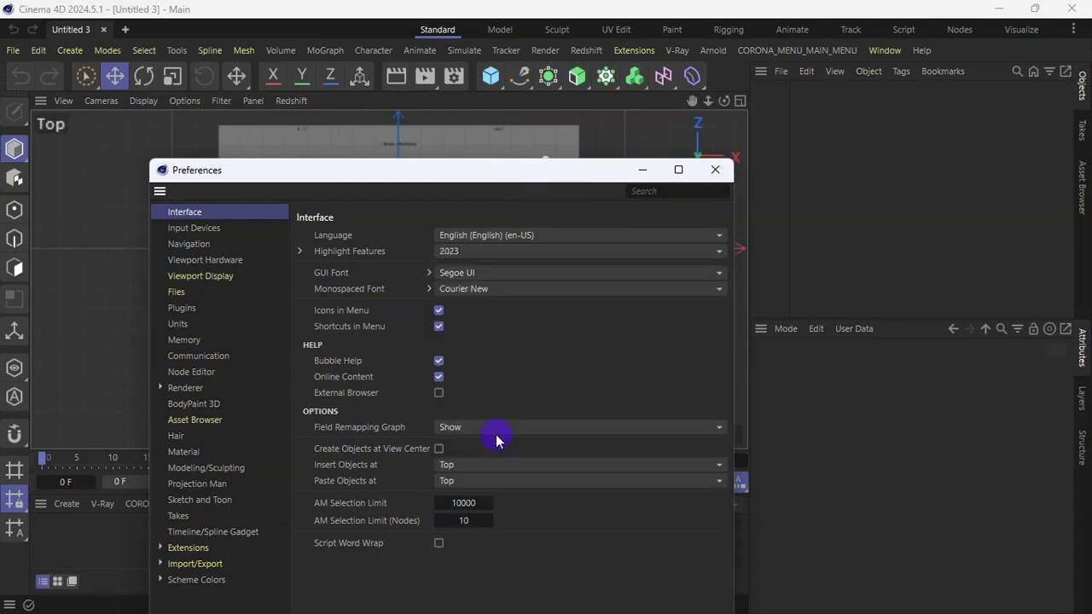
pyautogui.click(712, 170)
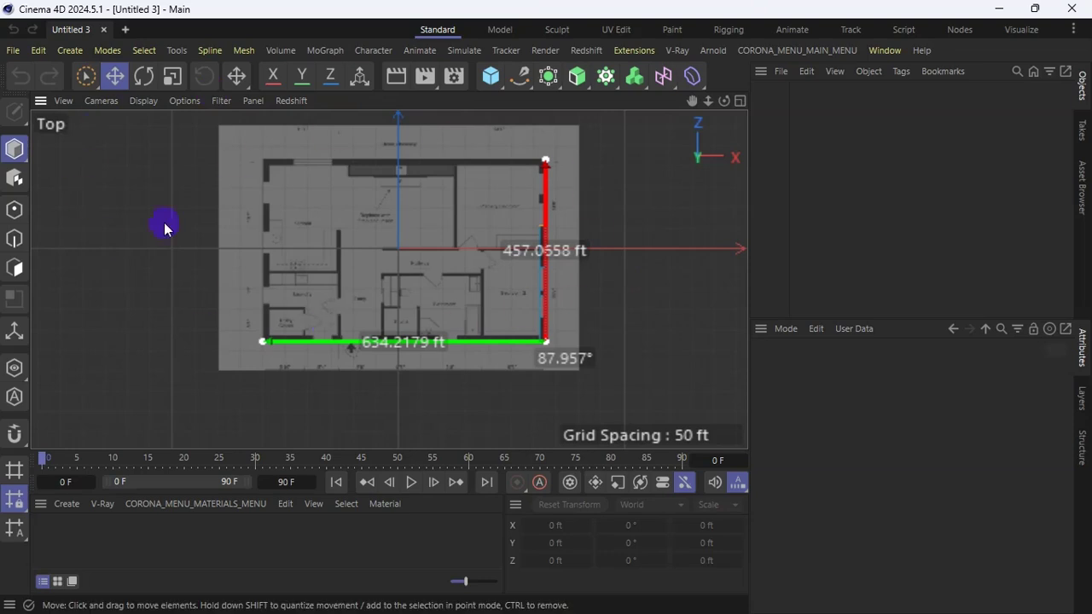
# Reopen Preferences, change Highlight Features to 2024.5, and close the window
pyautogui.click(40, 51)
pyautogui.click(104, 339)
pyautogui.click(529, 171)
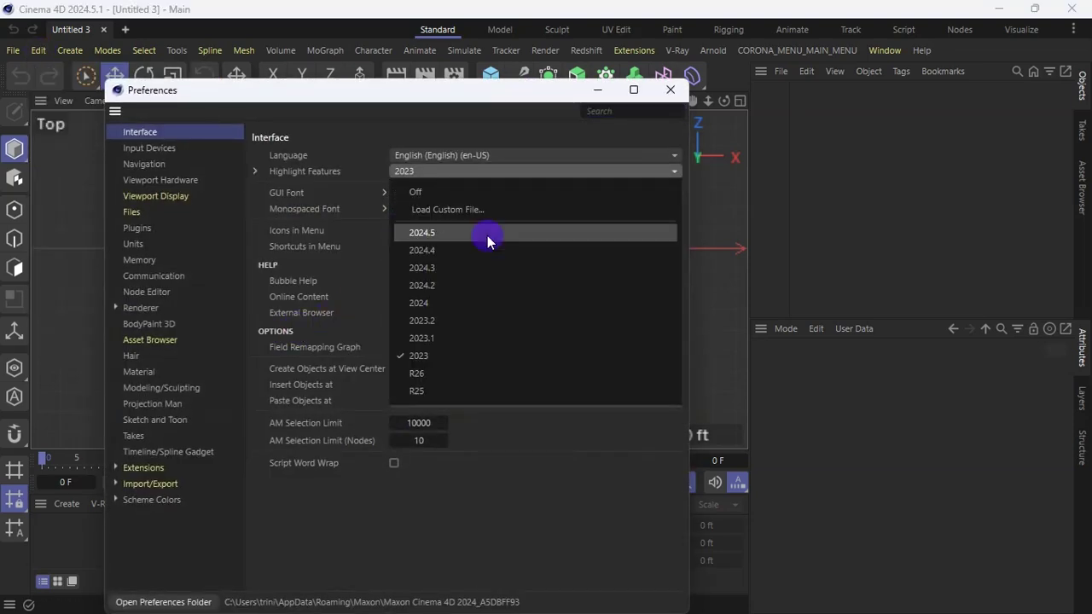
pyautogui.click(482, 232)
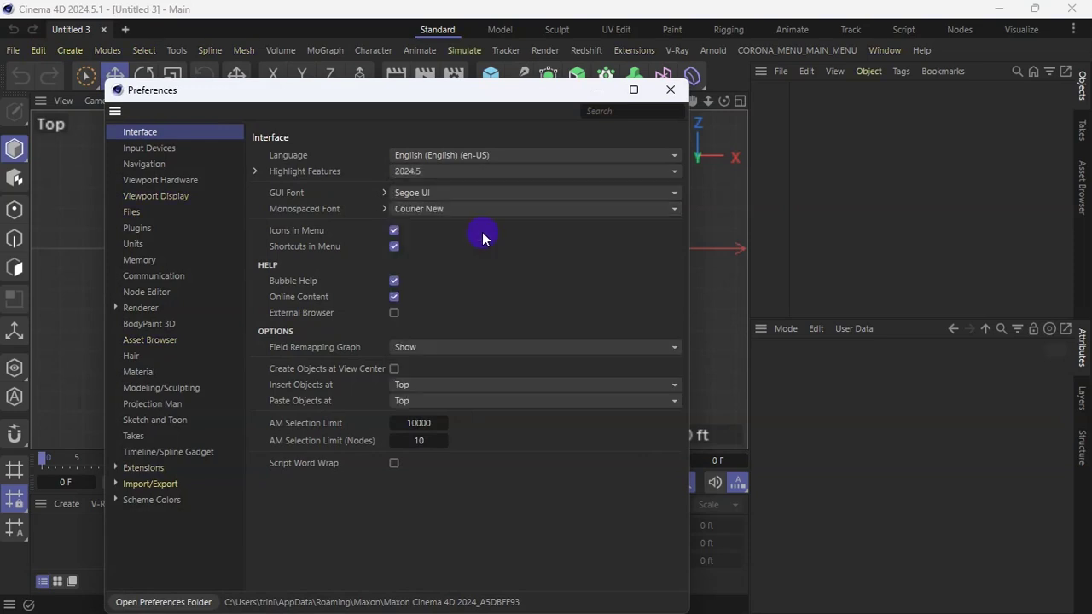
pyautogui.click(670, 91)
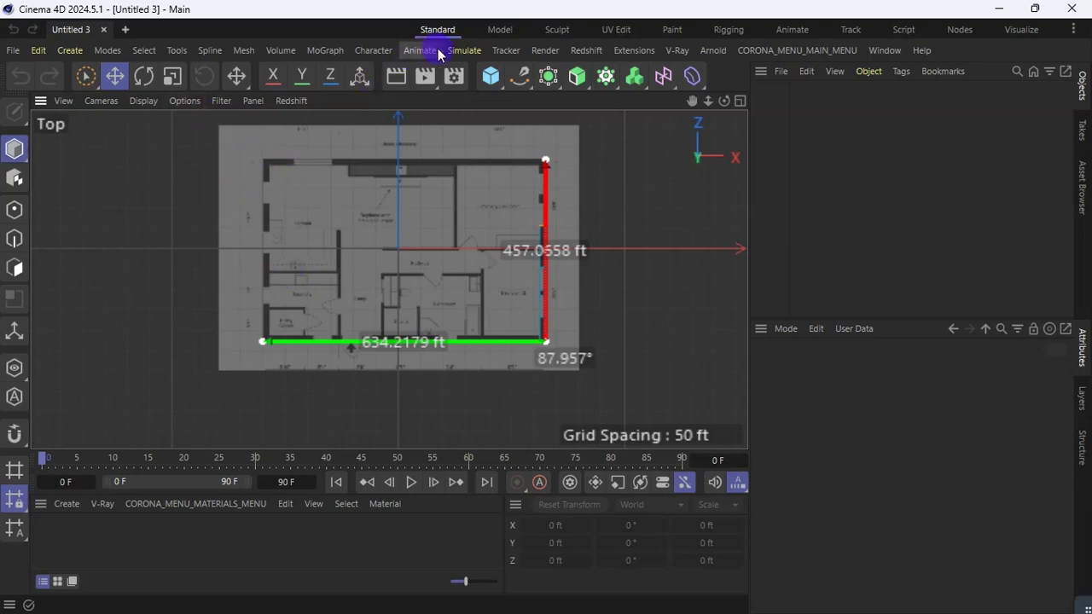
# Uncheck Legacy Layouts in the layout menu and switch to the new Standard layout
pyautogui.click(1072, 35)
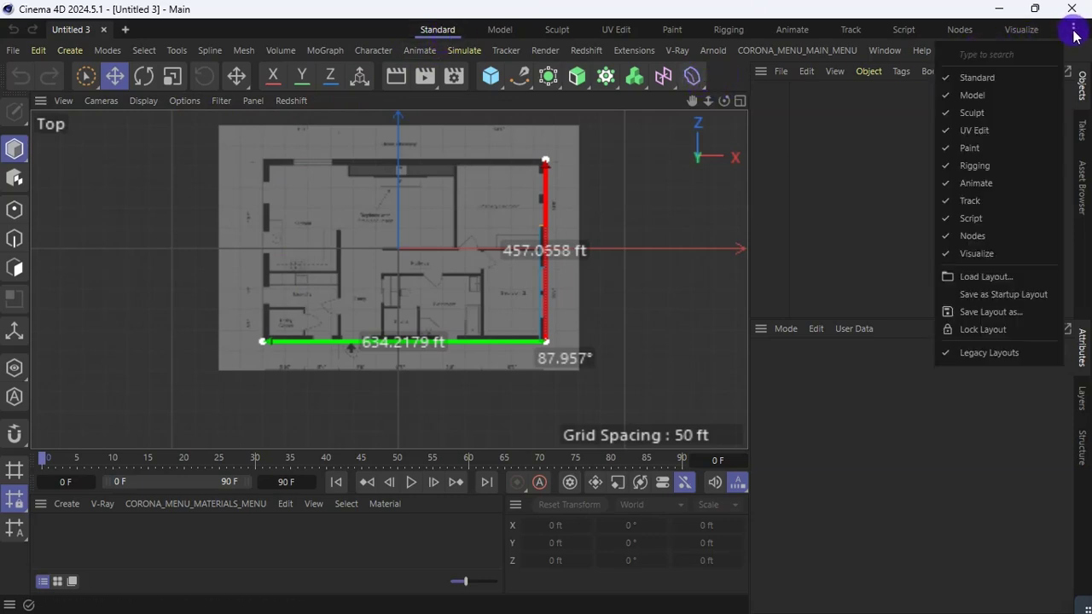
pyautogui.click(971, 356)
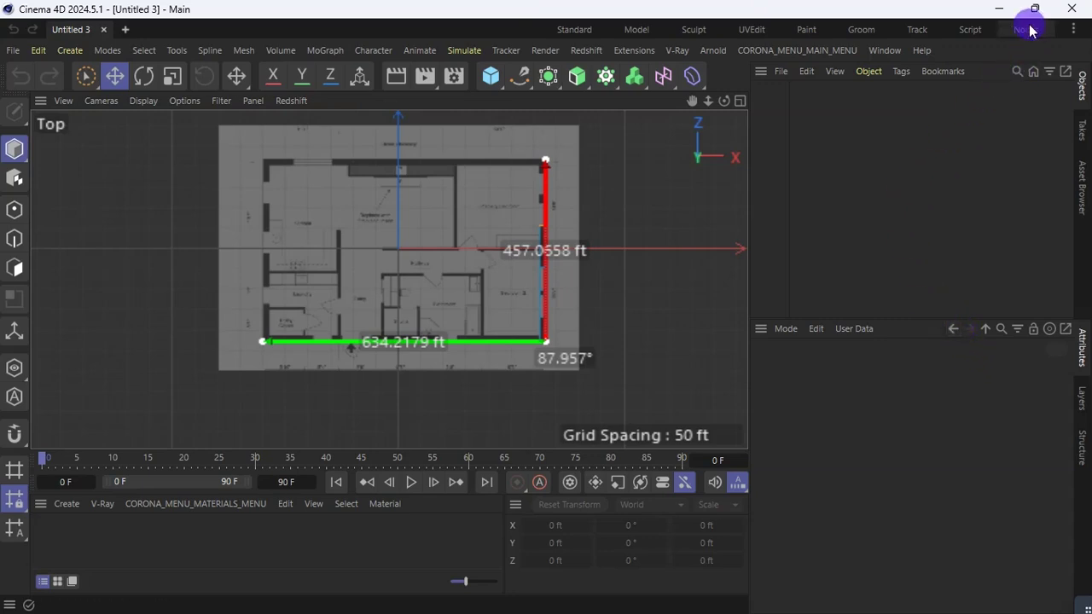
pyautogui.click(726, 30)
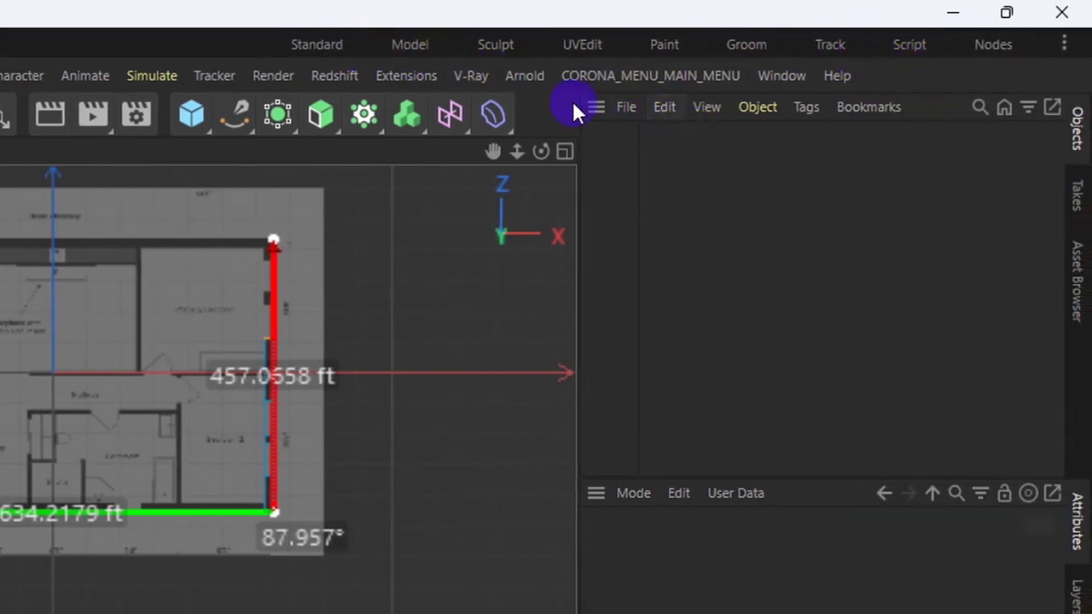
pyautogui.click(338, 42)
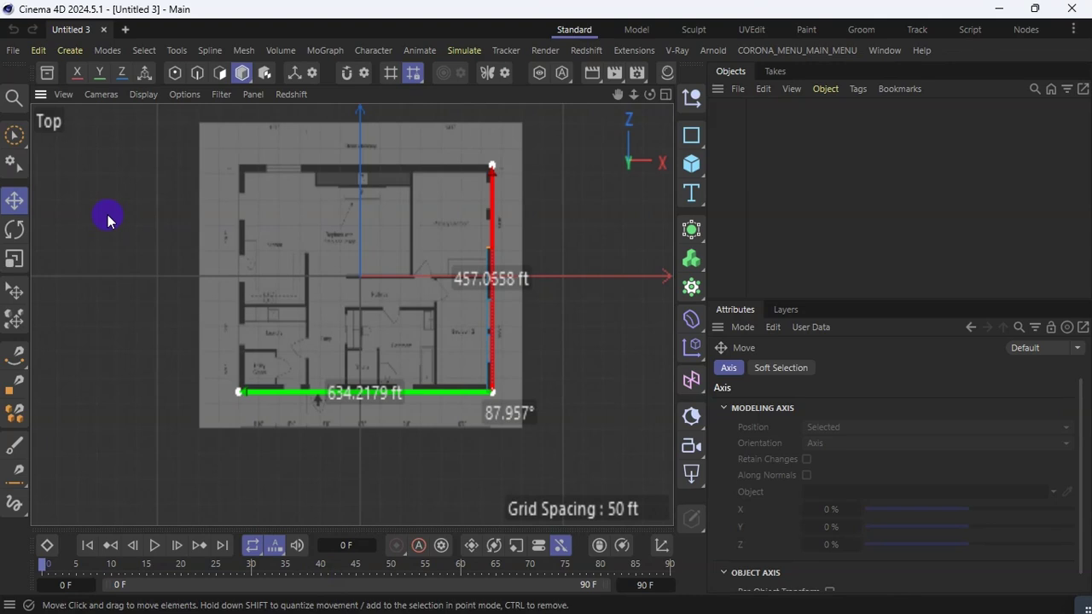
# Switch the viewport to four panels: Top, Top, Right and Front
pyautogui.middleClick(108, 214)
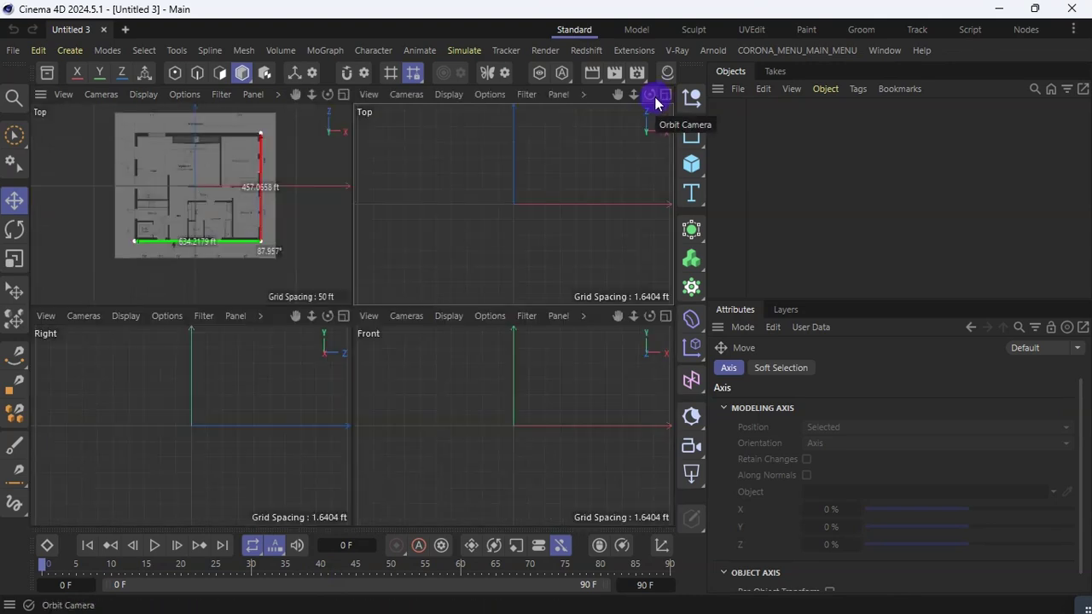